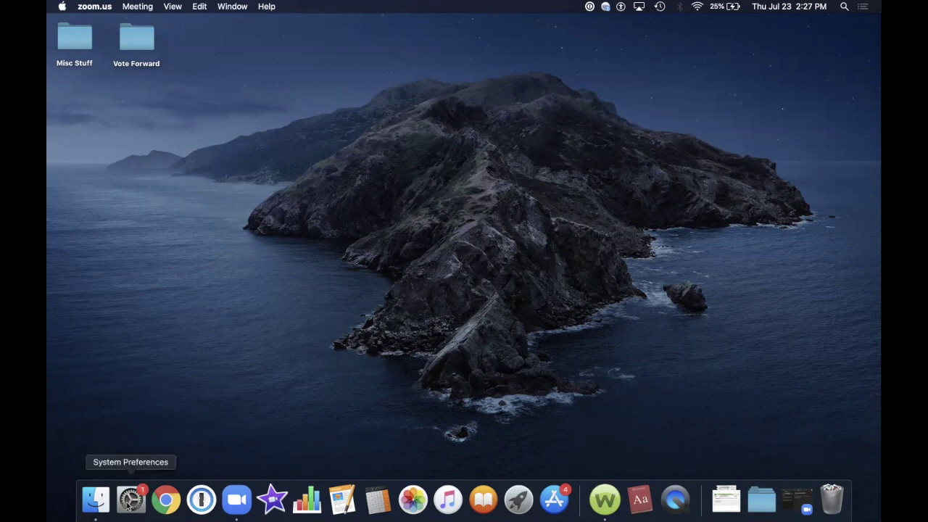
Open the Trackpad settings in System Preferences.
click(129, 501)
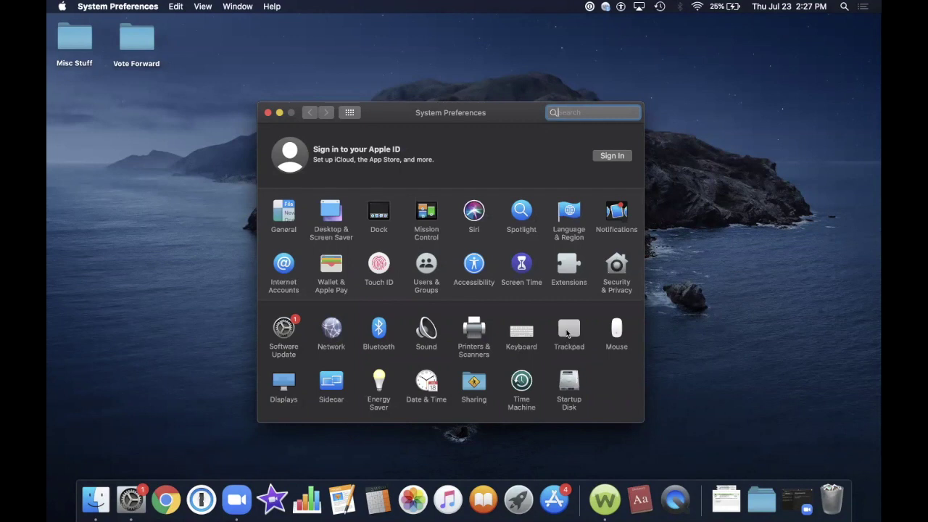
click(568, 332)
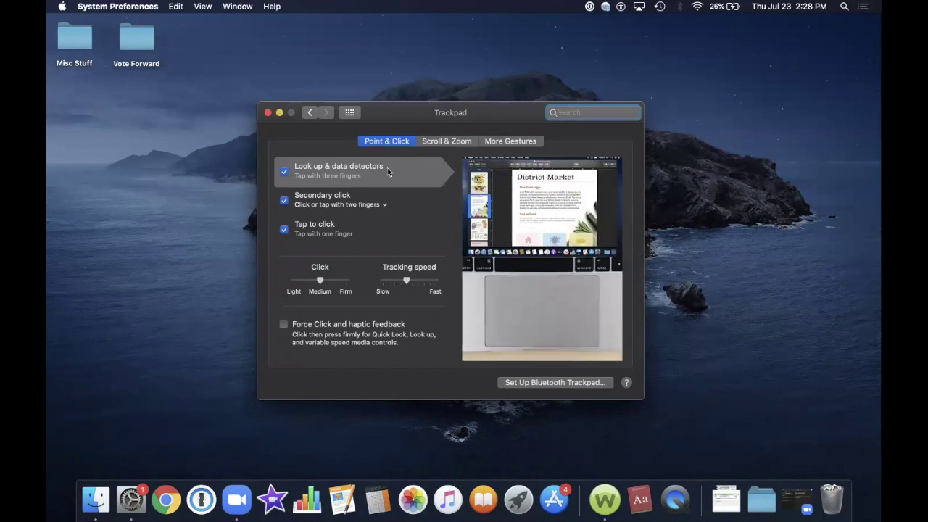
Switch the secondary click to the bottom right corner, to the bottom left corner, and back to clicking or tapping with two fingers.
click(385, 206)
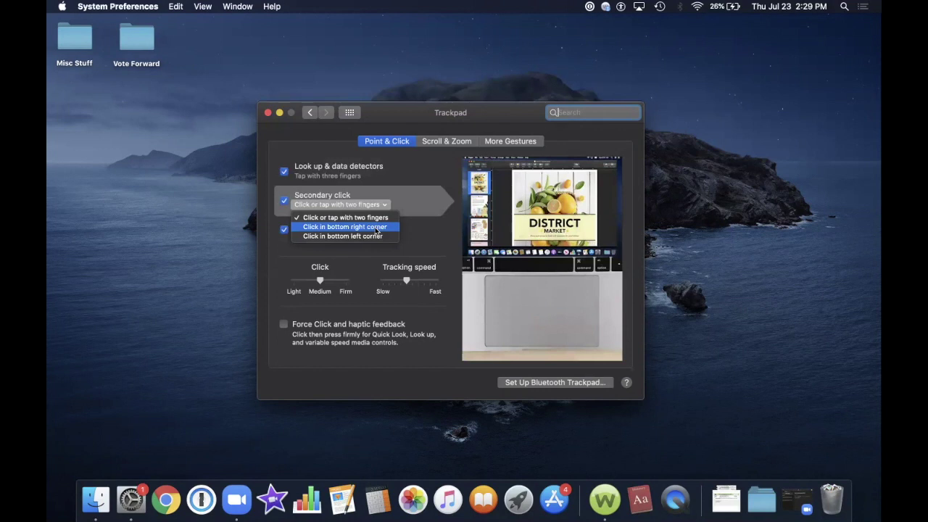
click(376, 230)
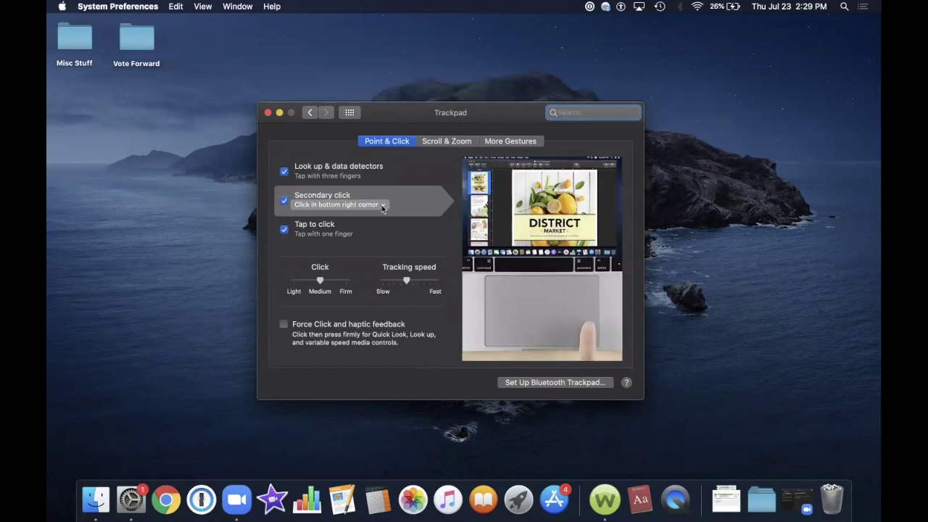
click(383, 207)
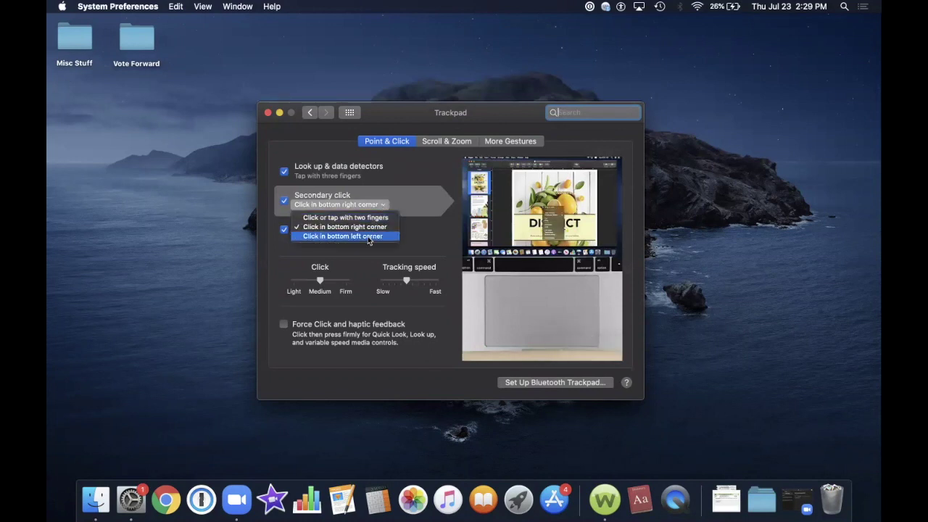
click(369, 236)
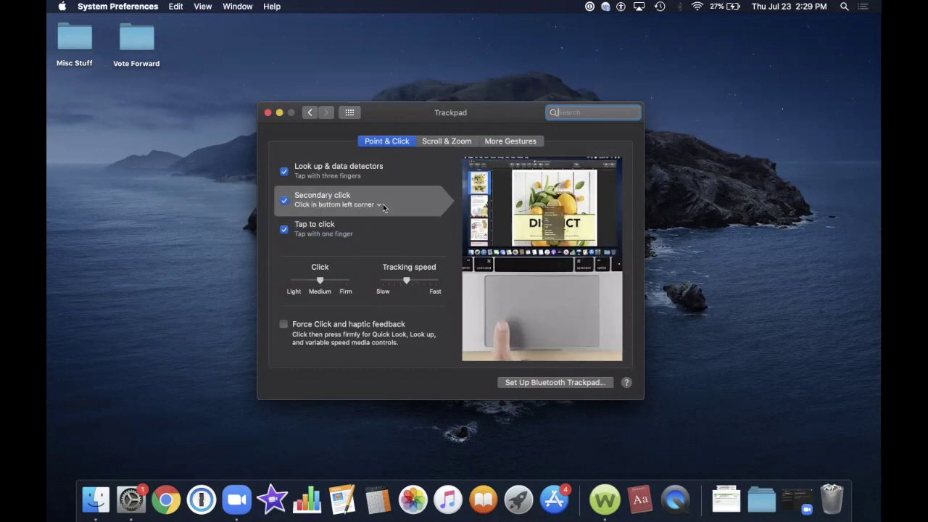
click(379, 208)
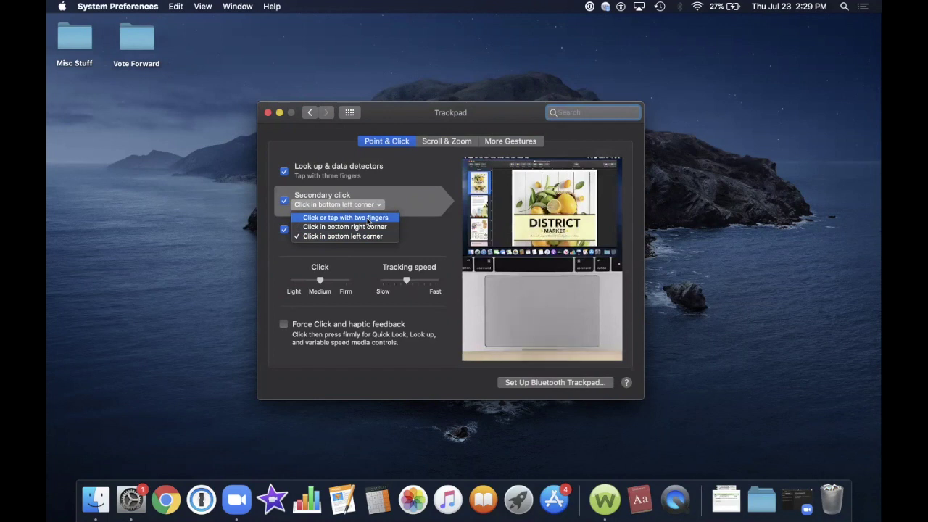
click(368, 219)
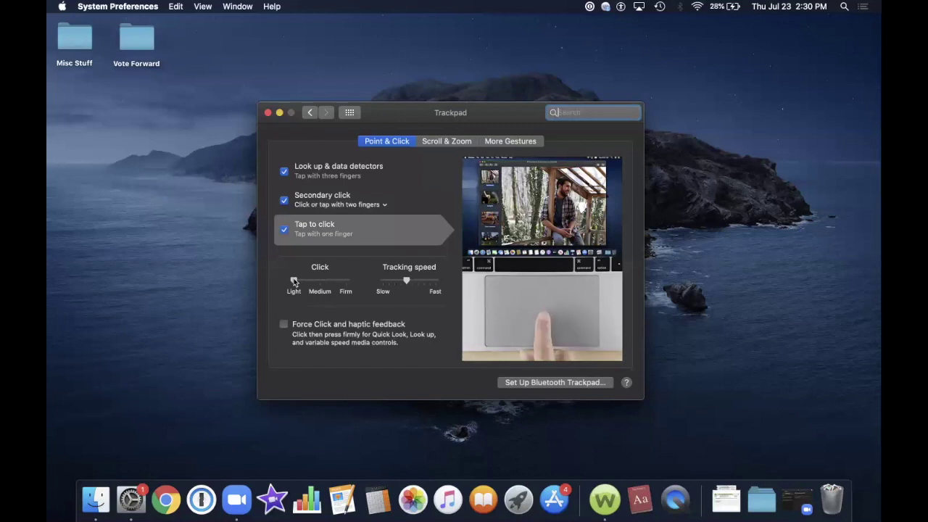
Try different click pressures and tracking speeds, returning the click to Medium and the tracking speed to its middle setting.
click(317, 284)
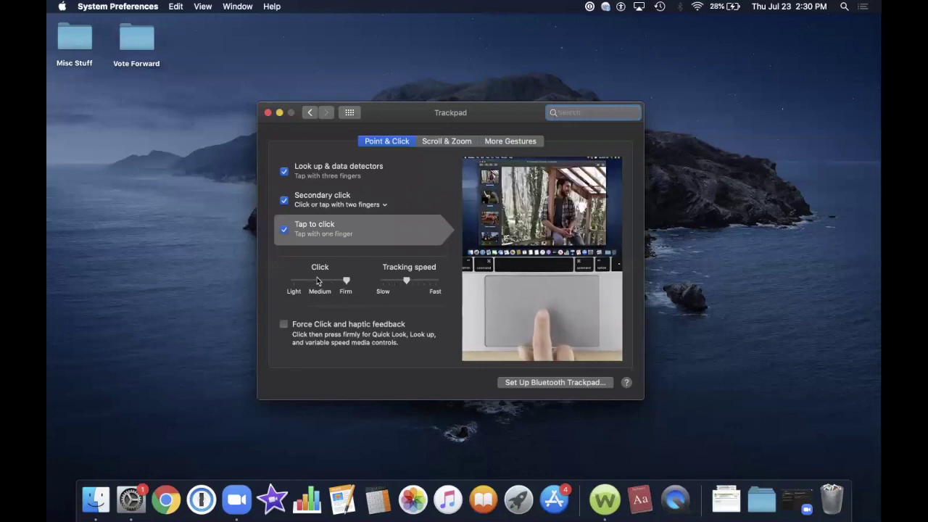
click(320, 281)
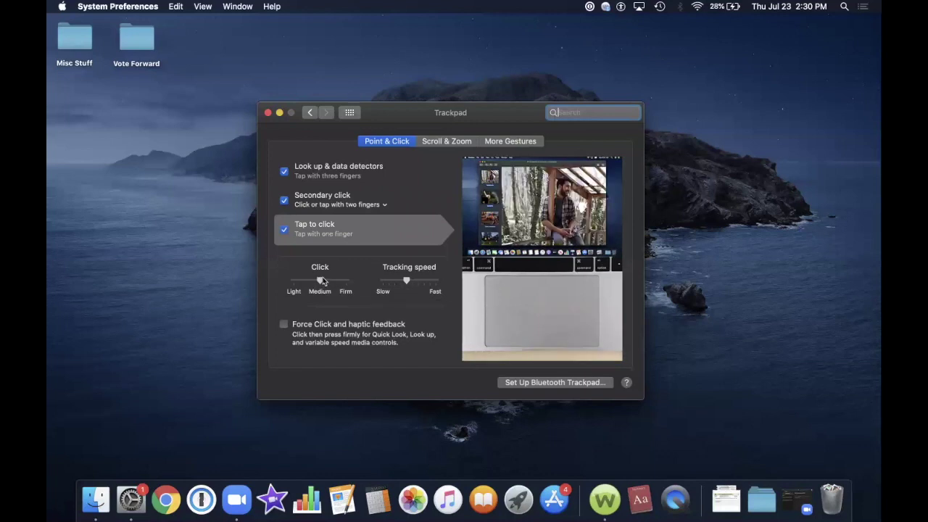
click(384, 282)
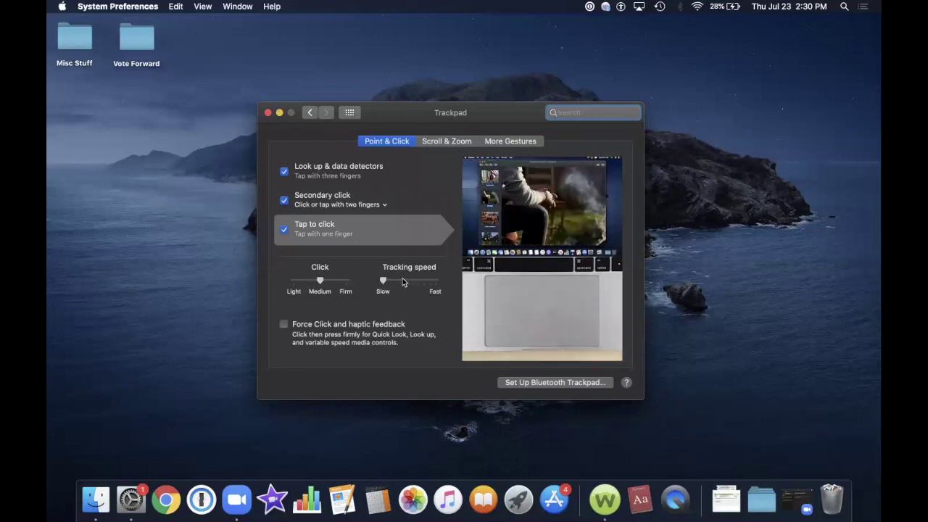
click(408, 282)
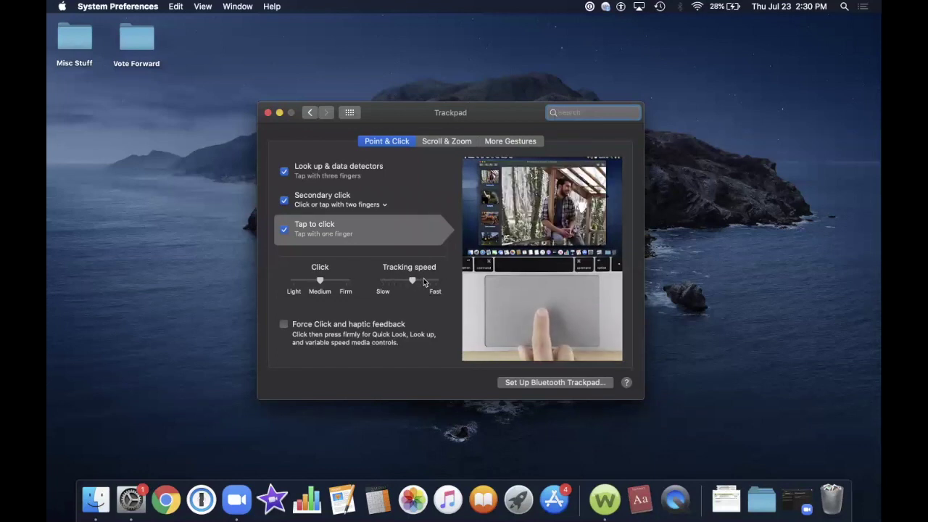
click(435, 283)
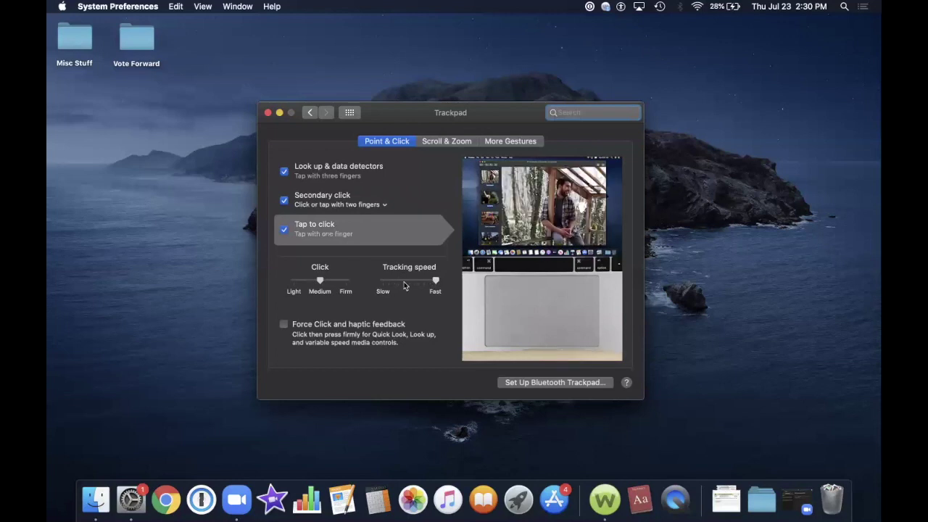
click(406, 282)
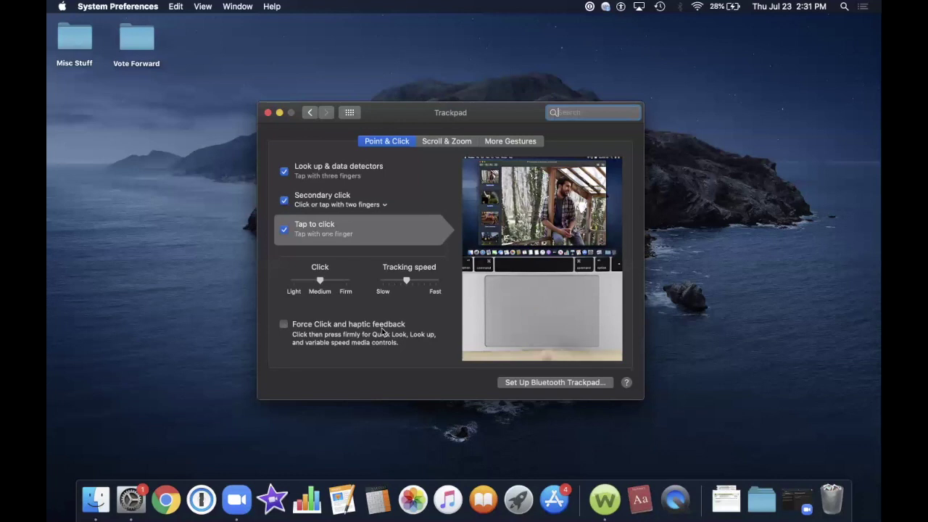
Enable Force Click and haptic feedback, and set Look up & data detectors to Tap with three fingers.
click(284, 325)
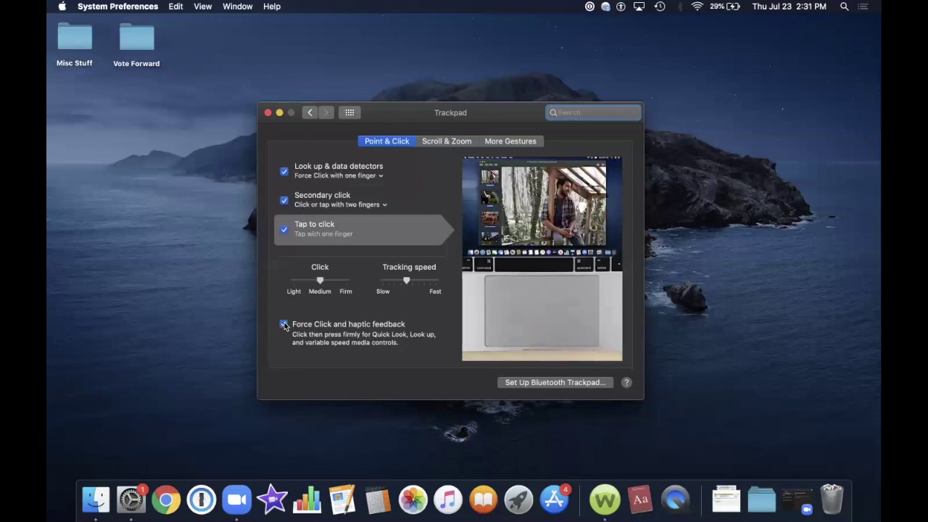
click(380, 178)
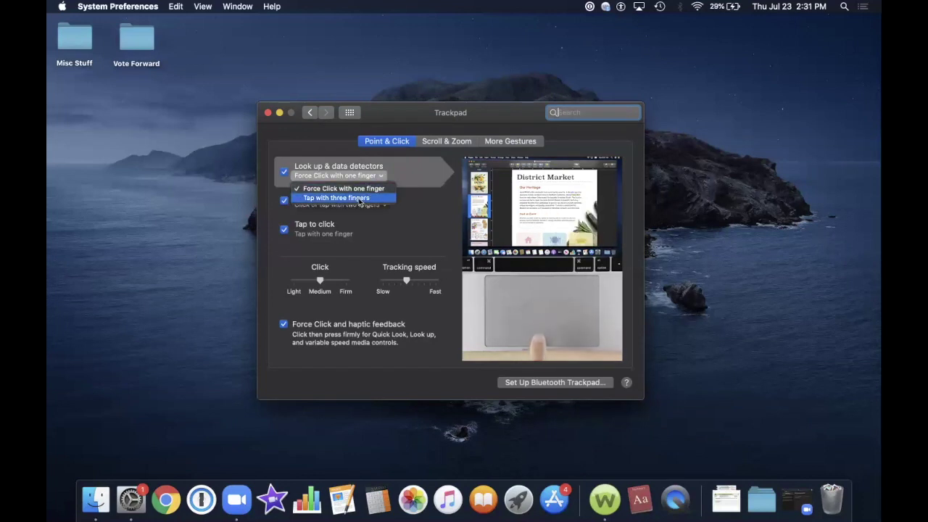
click(361, 198)
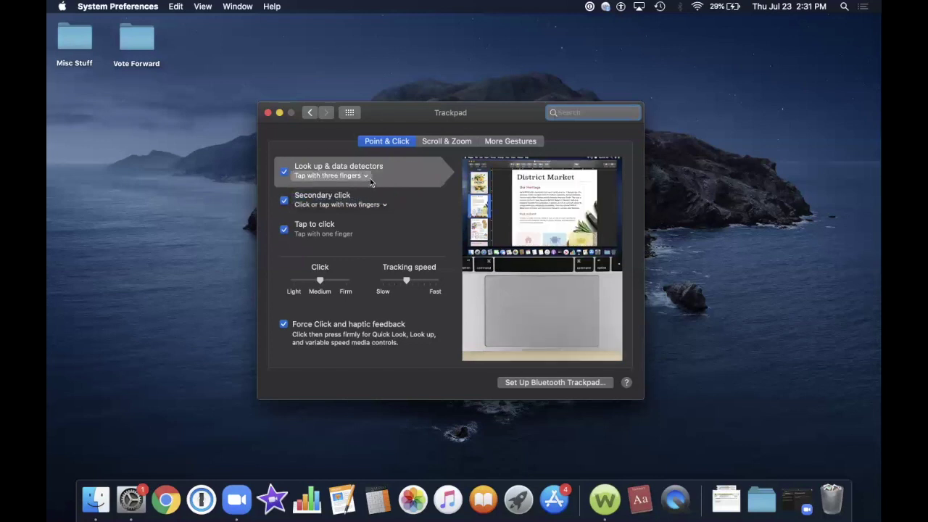
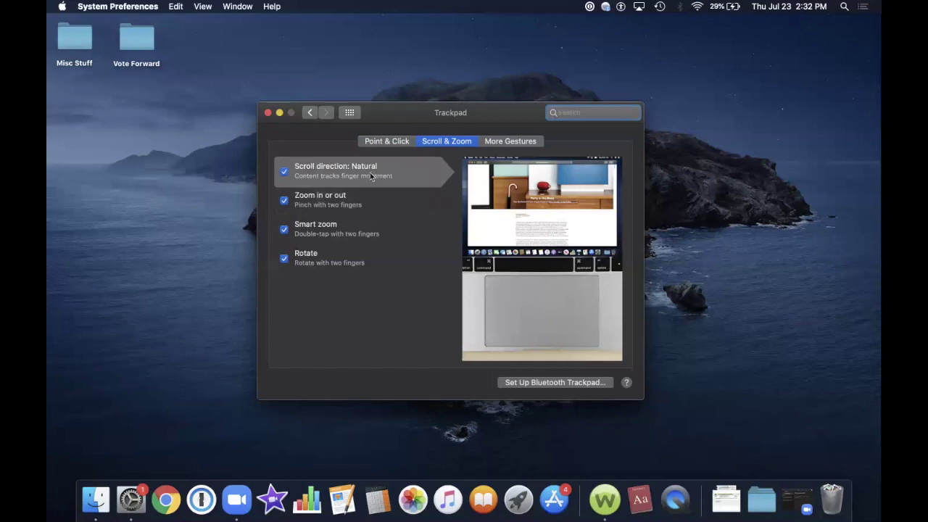
Turn the natural scroll direction off and back on twice.
click(284, 173)
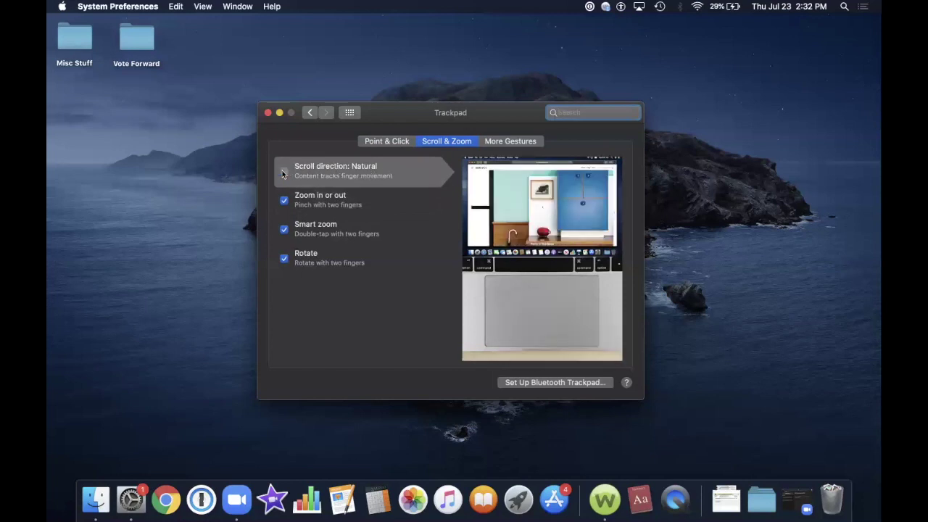
click(284, 172)
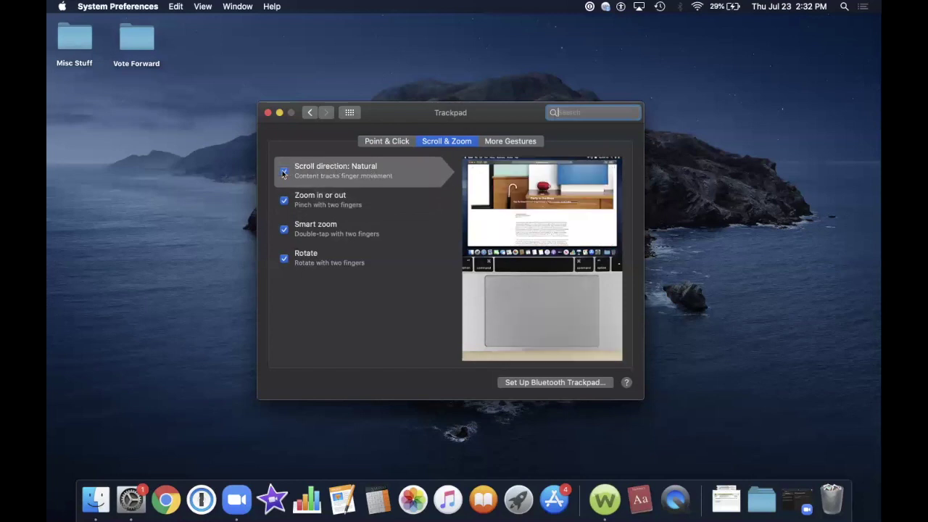
click(284, 173)
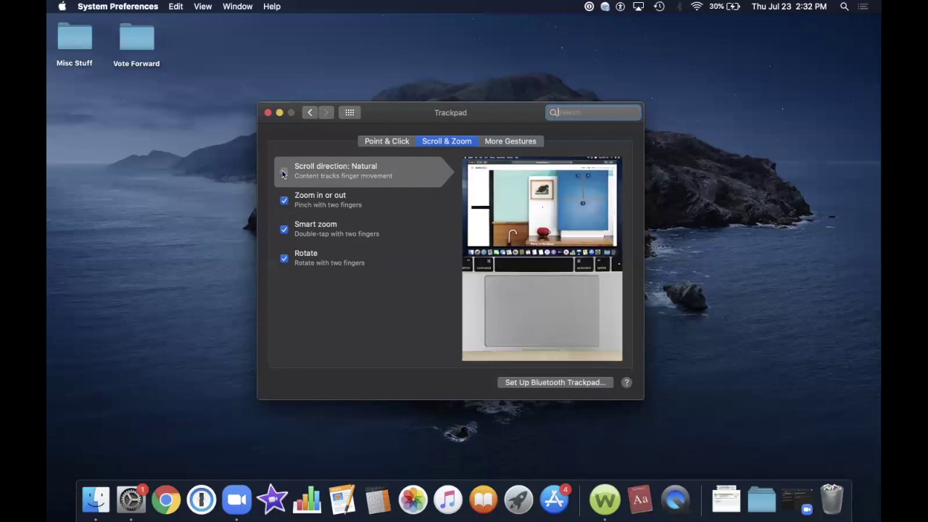
click(283, 173)
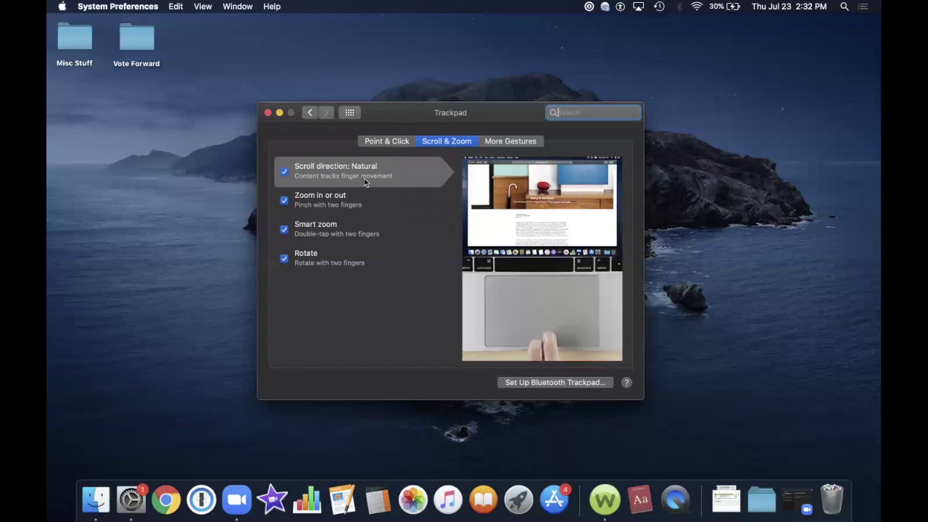
Review the tracking speed among the pointing and clicking settings, and return to the scroll and zoom gestures.
click(378, 142)
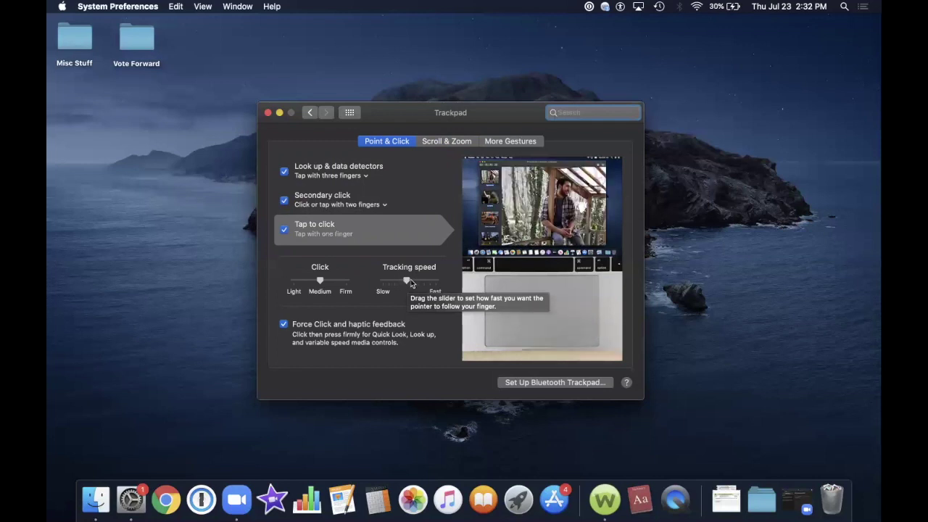
click(449, 143)
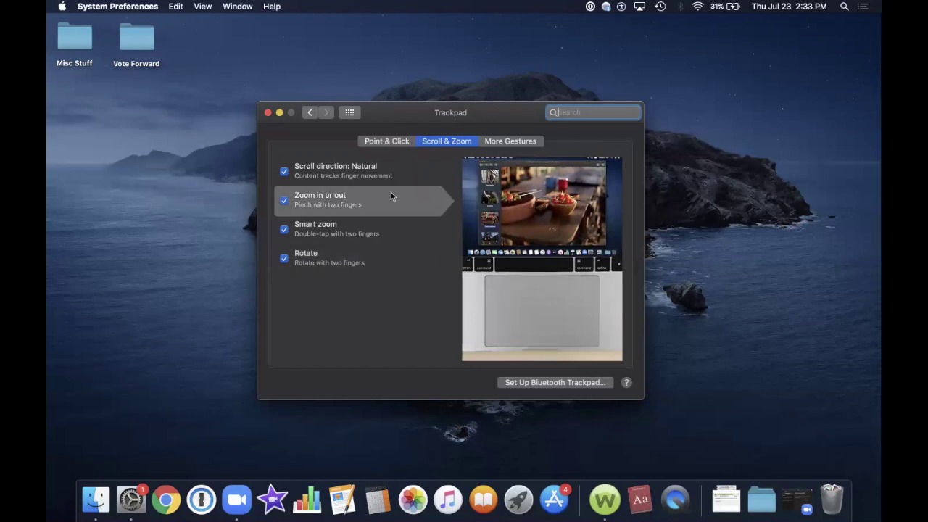
Examine the gesture choices for swiping between pages and swiping between full-screen apps, keeping the current selections.
click(510, 142)
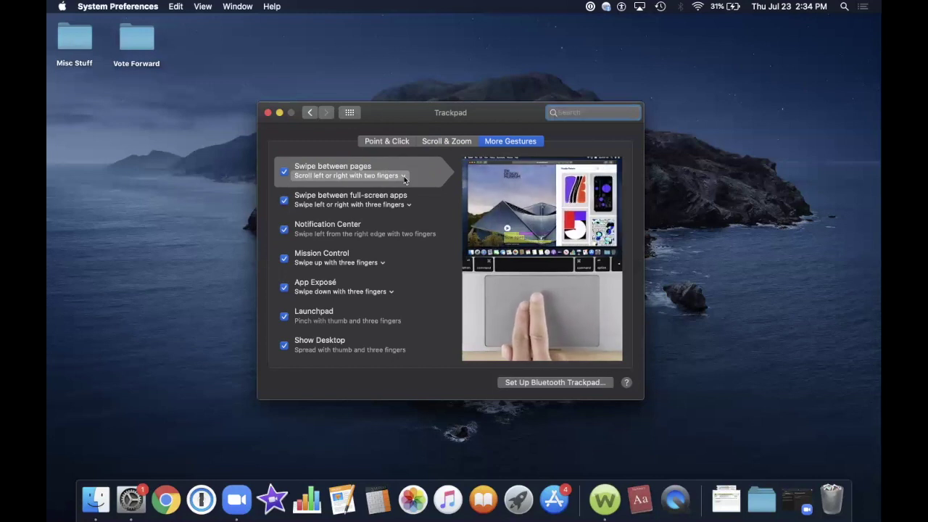
click(404, 180)
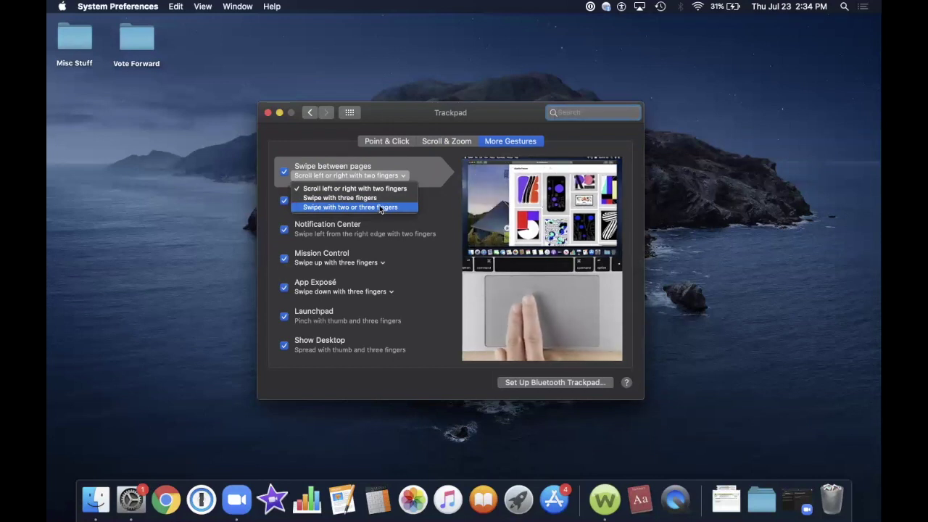
click(420, 172)
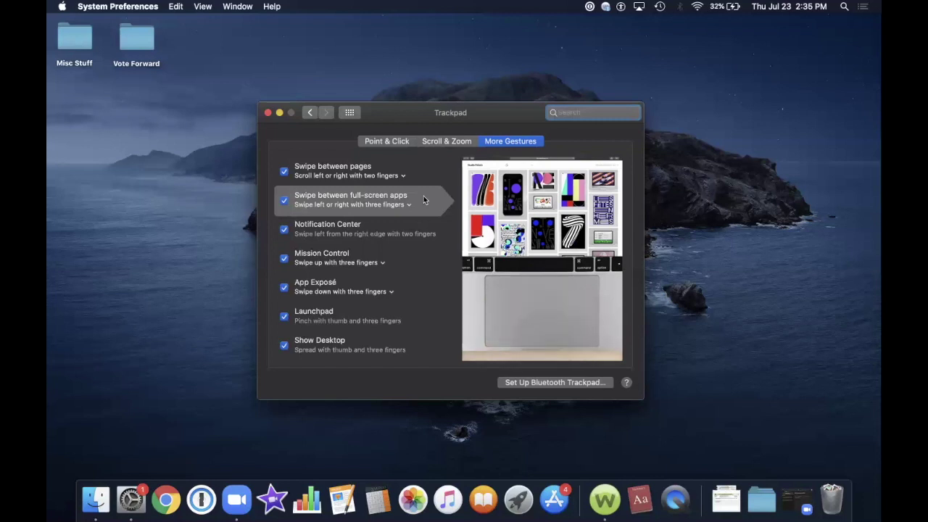
click(409, 205)
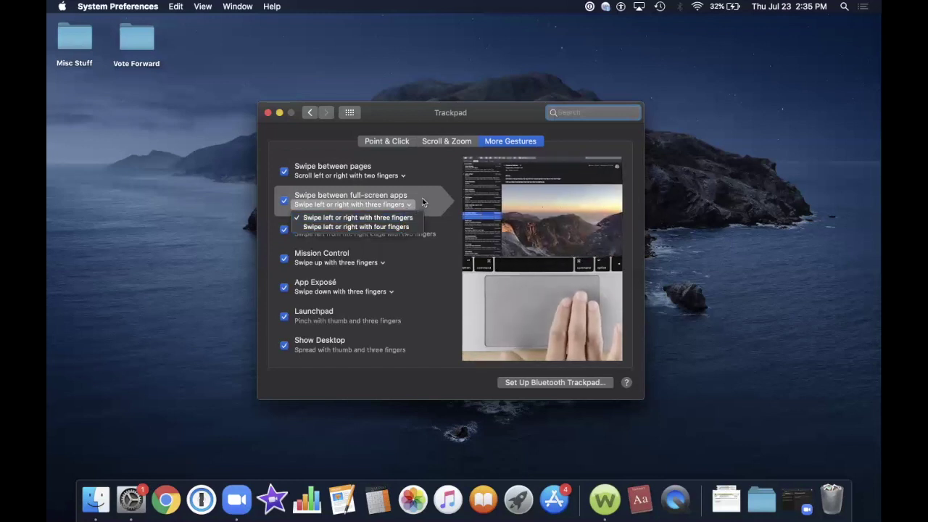
click(422, 198)
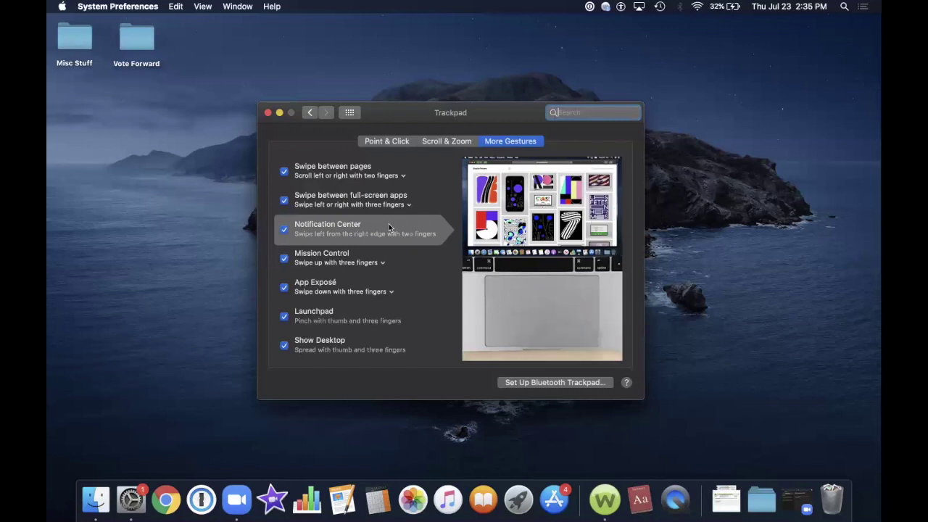
Try the two-finger swipe gesture that opens and closes Notification Center.
scroll(381, 223, right, 5)
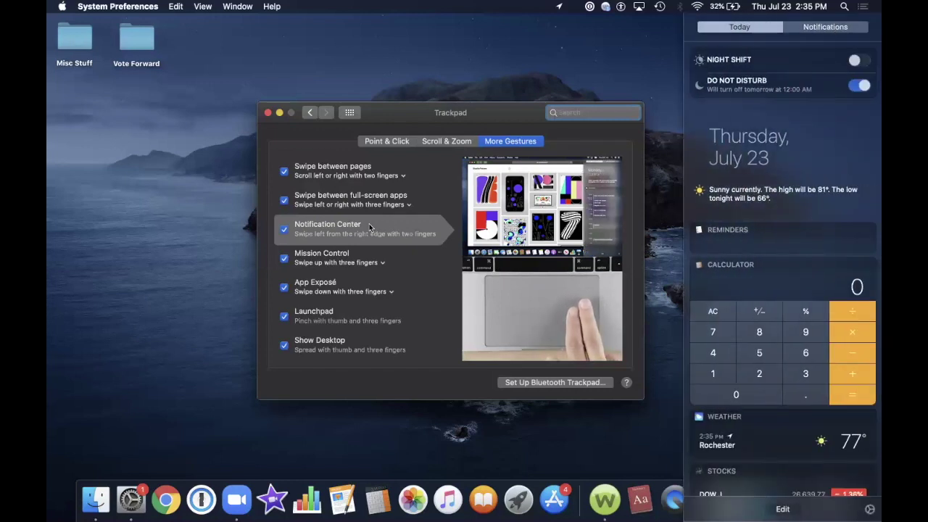
scroll(369, 223, left, 1)
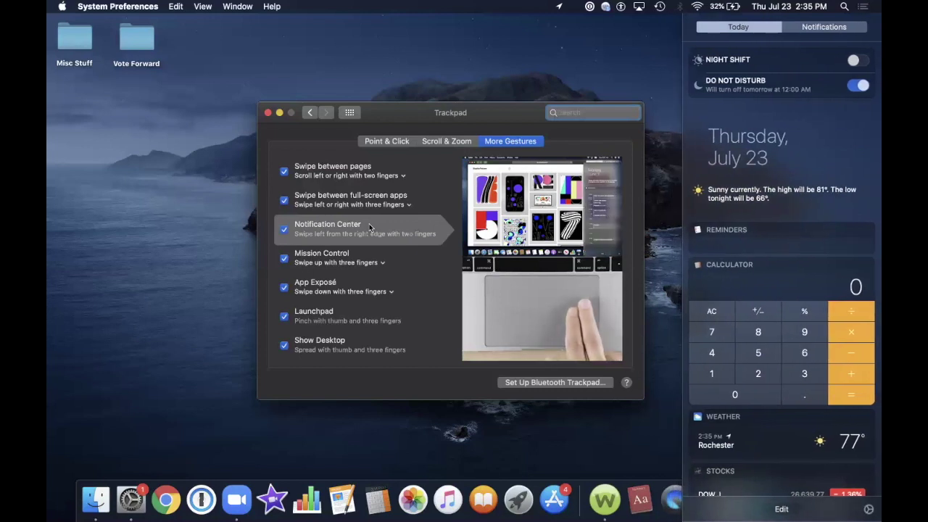
scroll(383, 223, left, 3)
scroll(383, 223, right, 2)
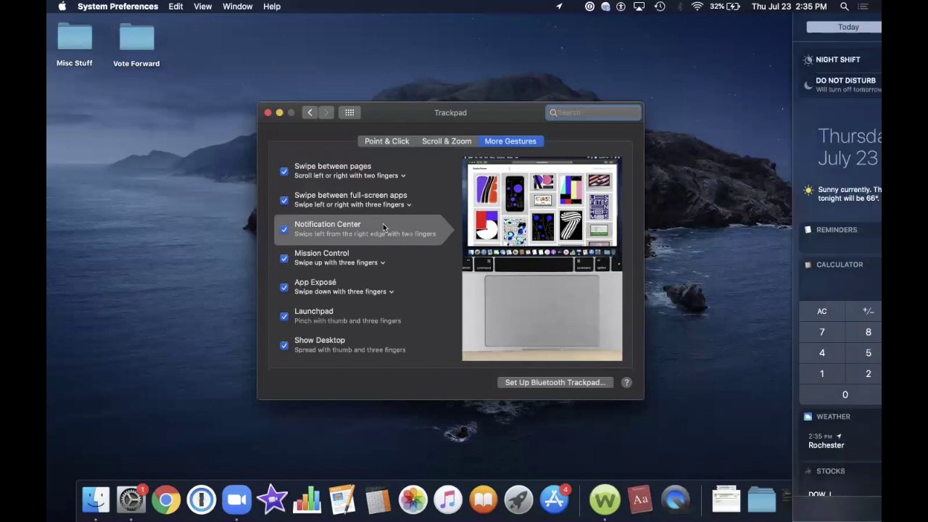
scroll(383, 224, left, 2)
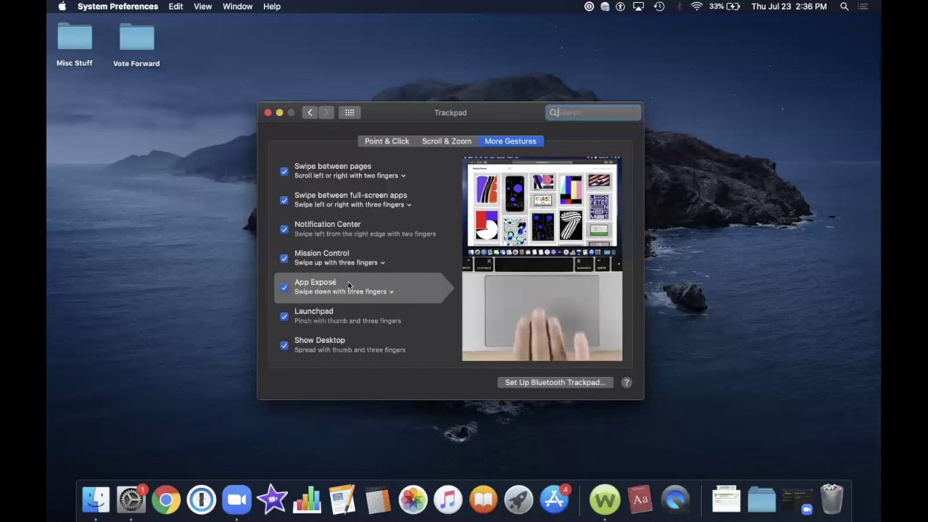
Examine the swipe choices for App Exposé and close them without changing the selection.
click(391, 291)
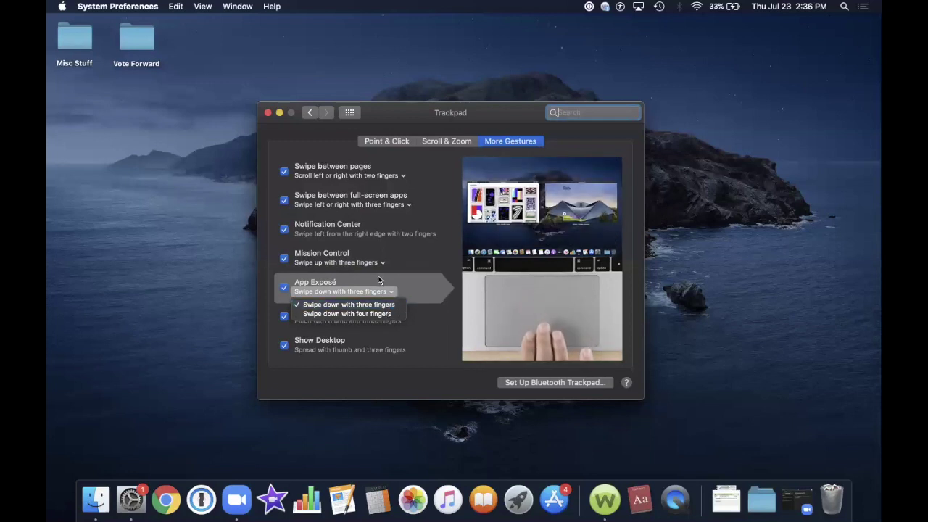
click(384, 280)
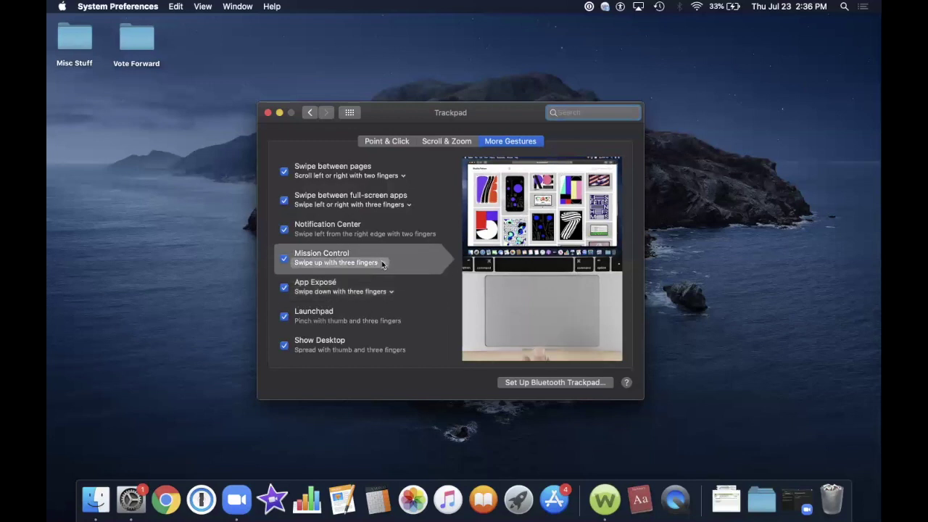
Examine the swipe choices for Mission Control, keep the current selection, and close the Trackpad settings window.
click(383, 264)
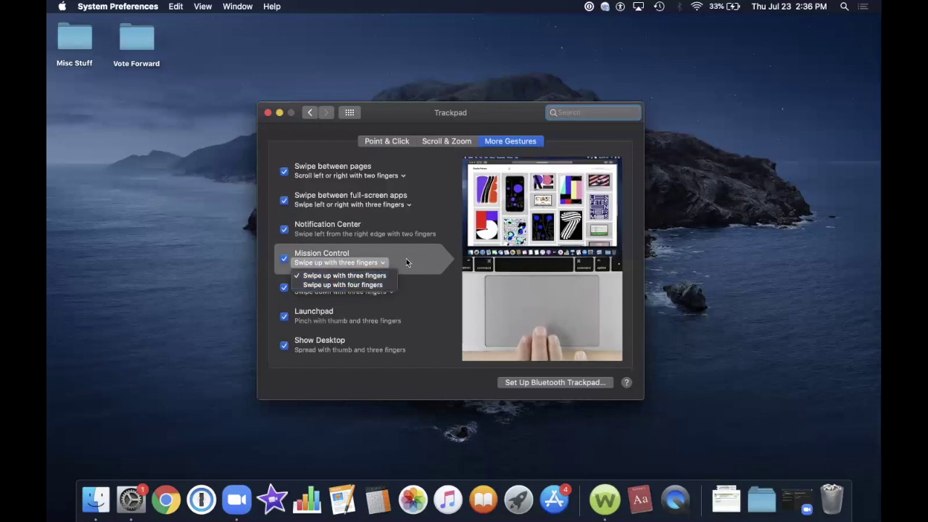
click(406, 262)
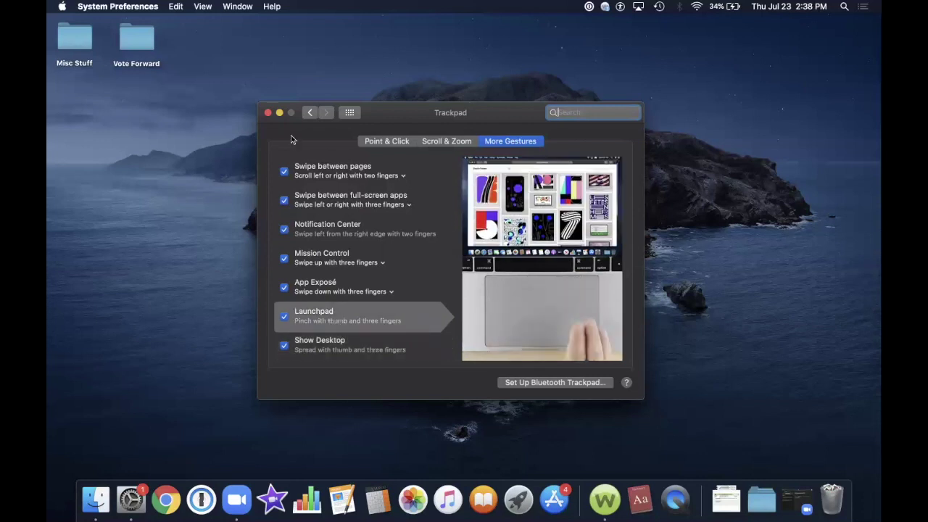
click(268, 112)
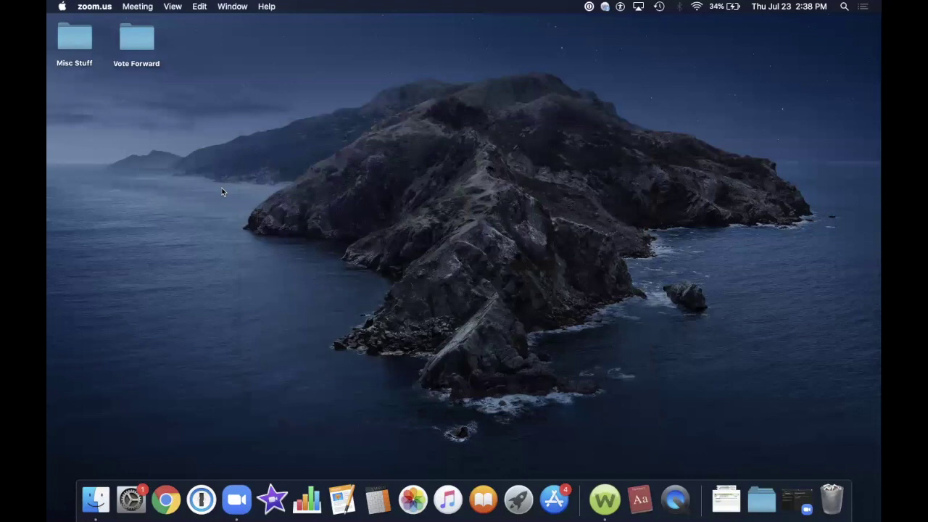
Reopen the Trackpad settings in System Preferences and show the pointing and clicking options.
click(131, 499)
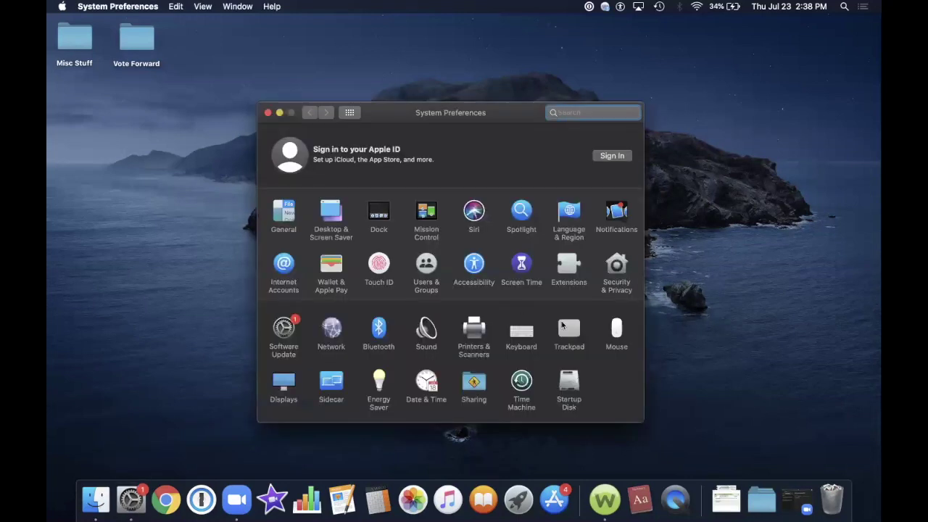
click(563, 325)
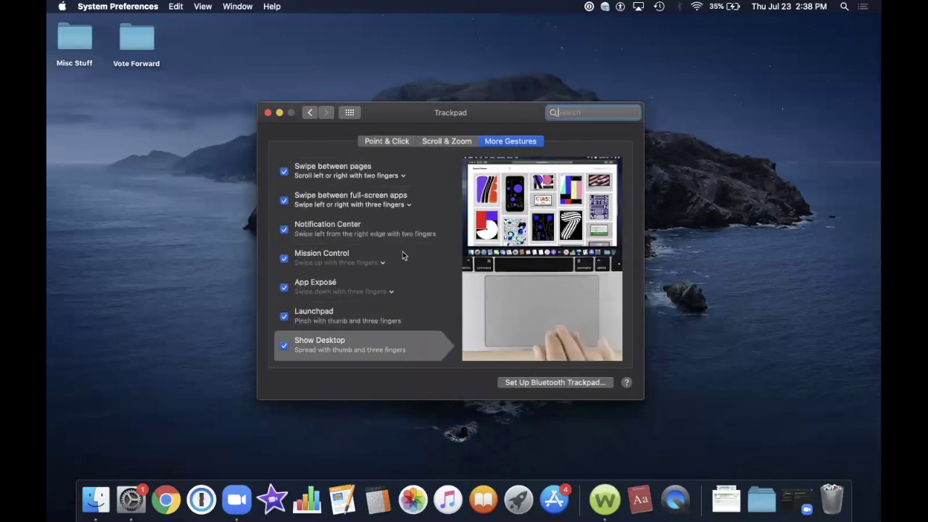
click(384, 141)
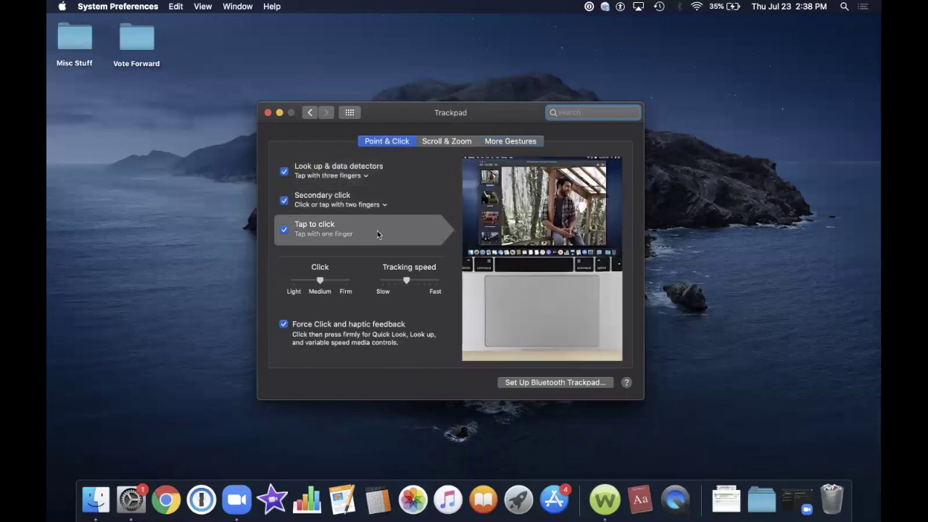